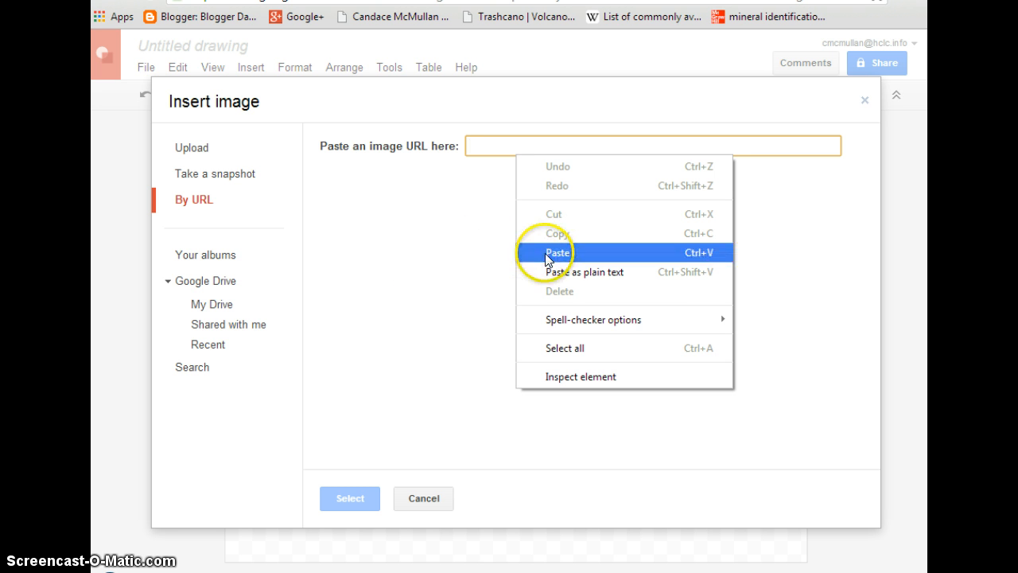
left_click(554, 252)
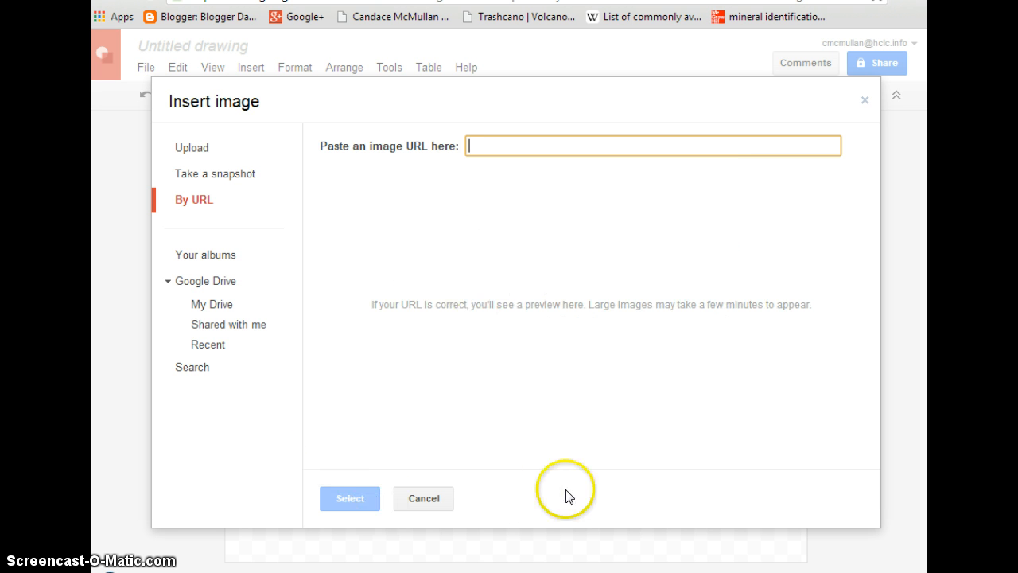
left_click(270, 1)
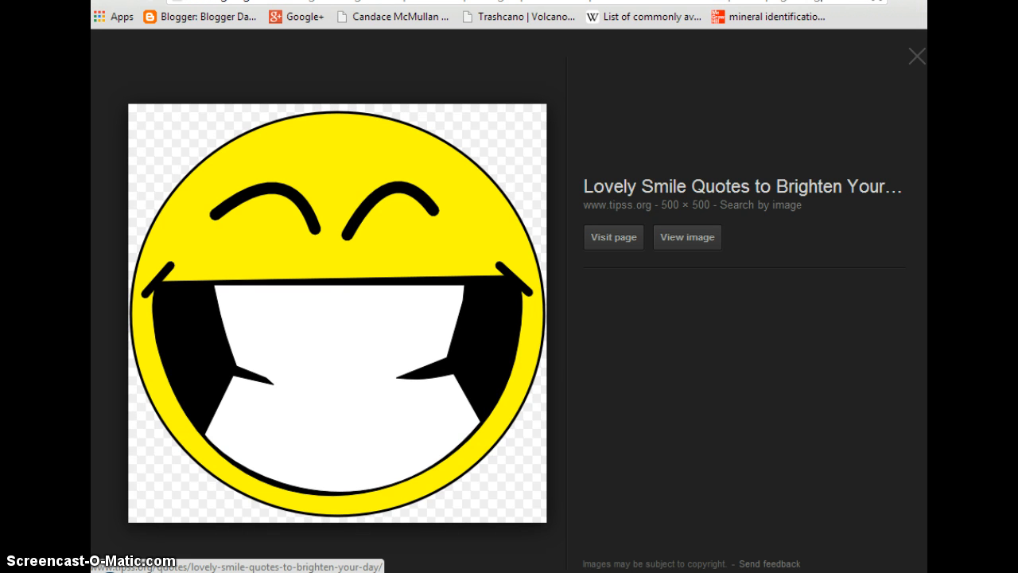
key("ctrl+l")
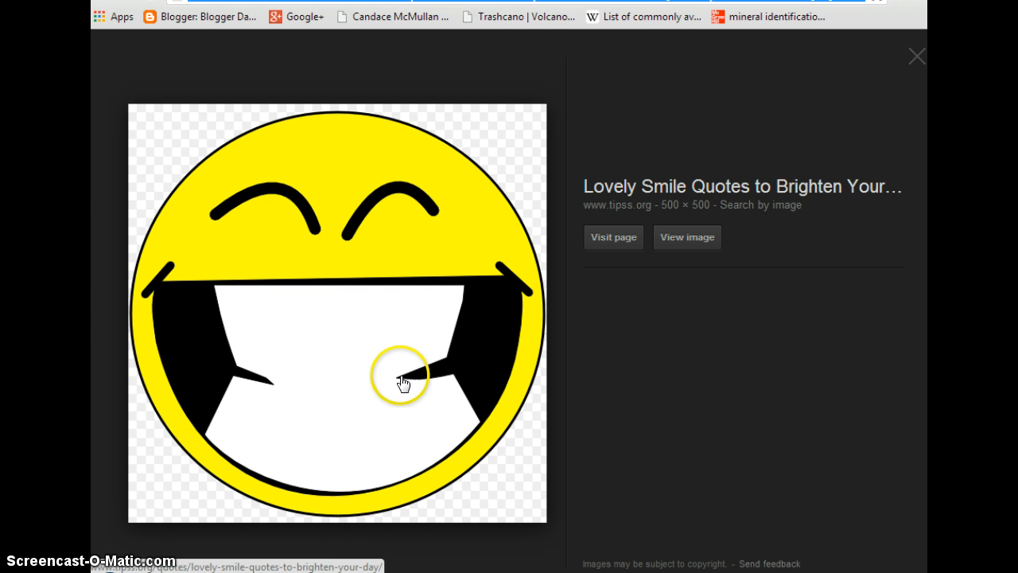
key("alt+Tab")
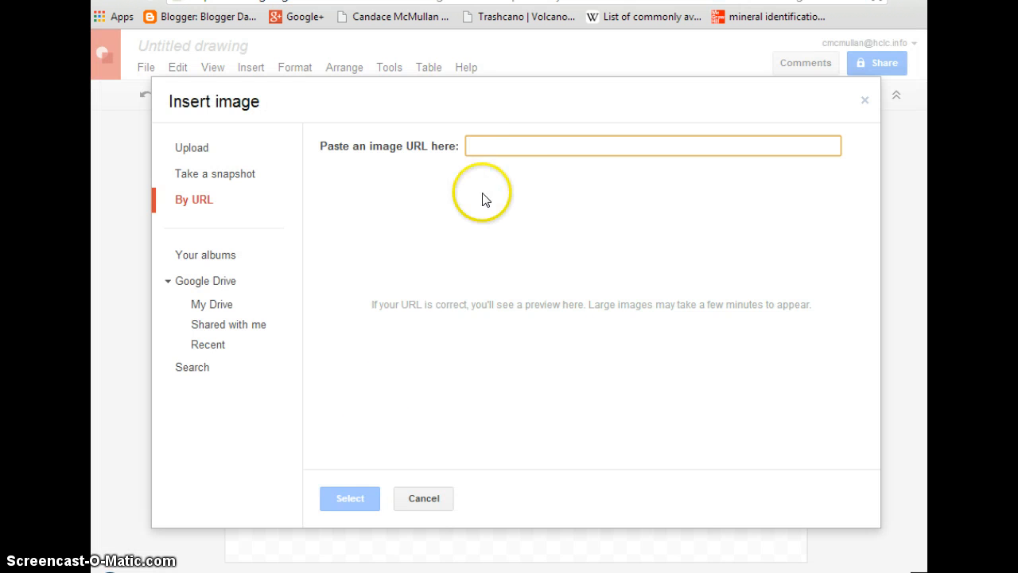
type("http://www.tipss.org/wp-content/uploads/2013/08/smile-quotes.png")
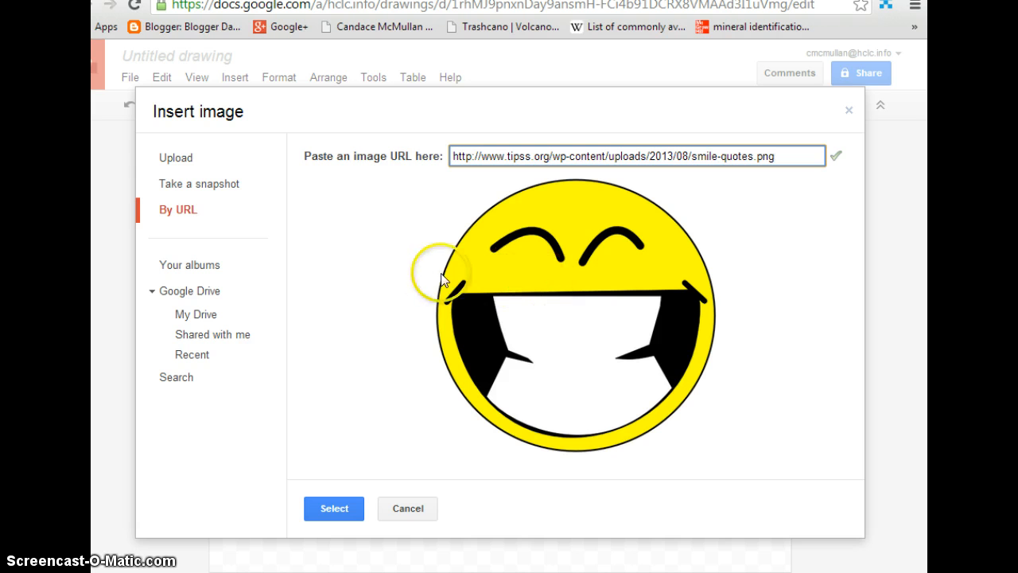
left_click(333, 508)
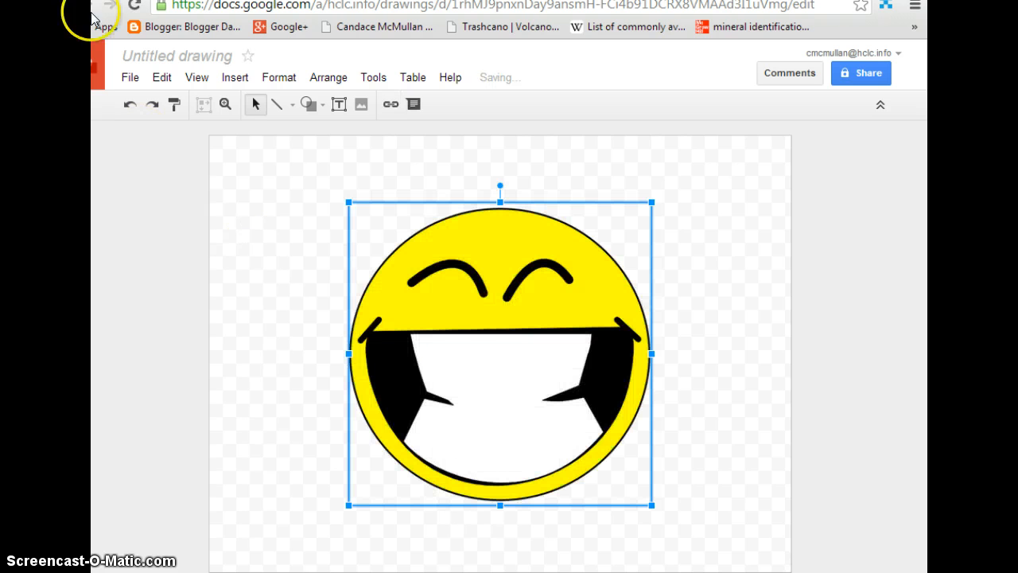
left_click_drag(468, 275, 455, 345)
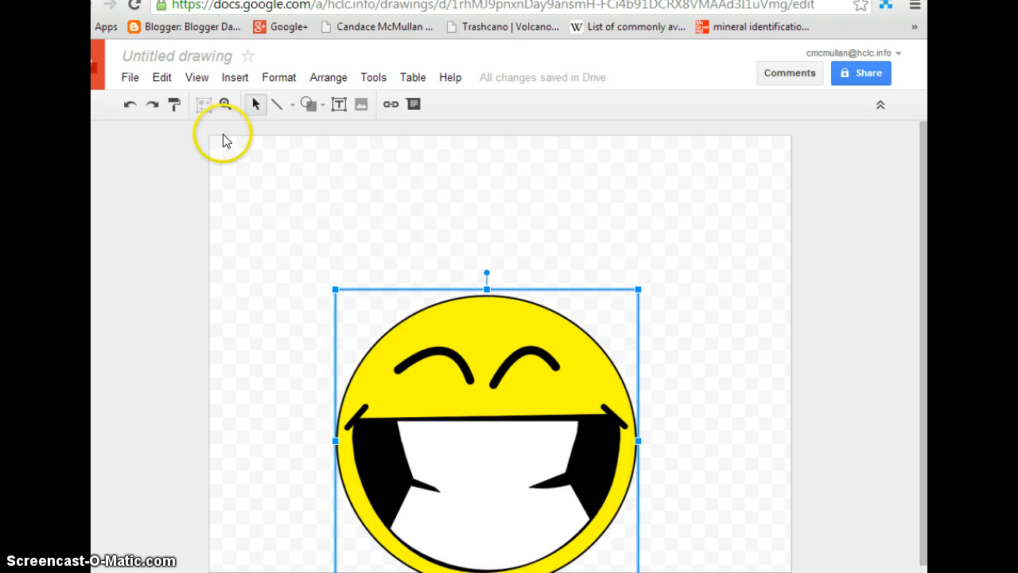
Try a looping freehand line over the smiley's teeth with the Scribble tool and undo it.
left_click(275, 105)
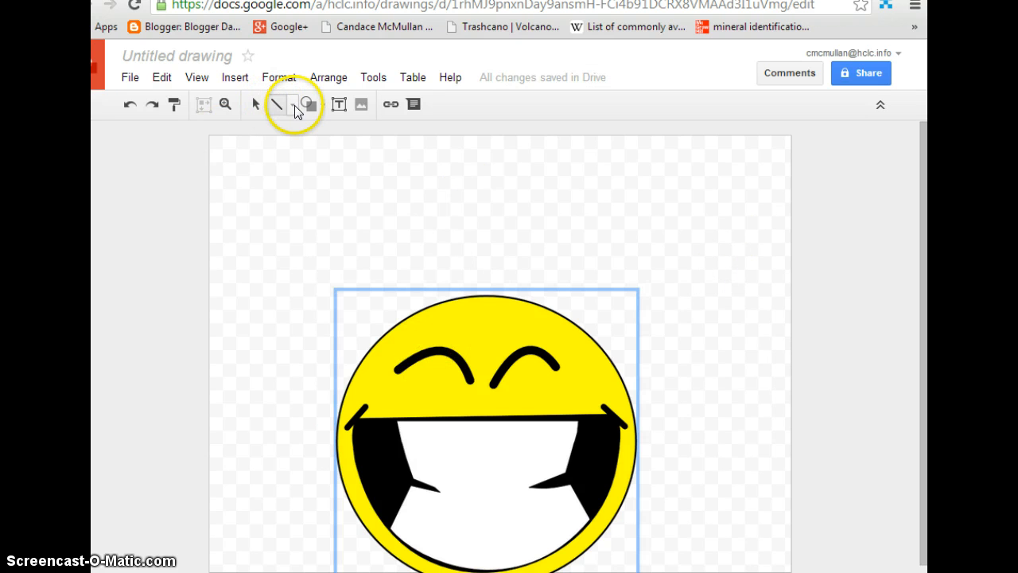
left_click(293, 106)
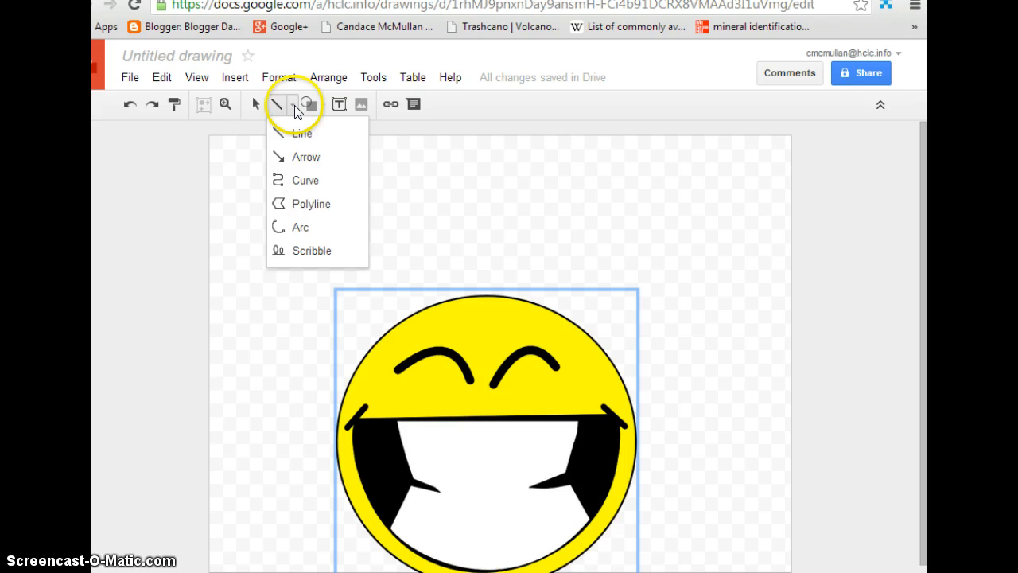
left_click(304, 251)
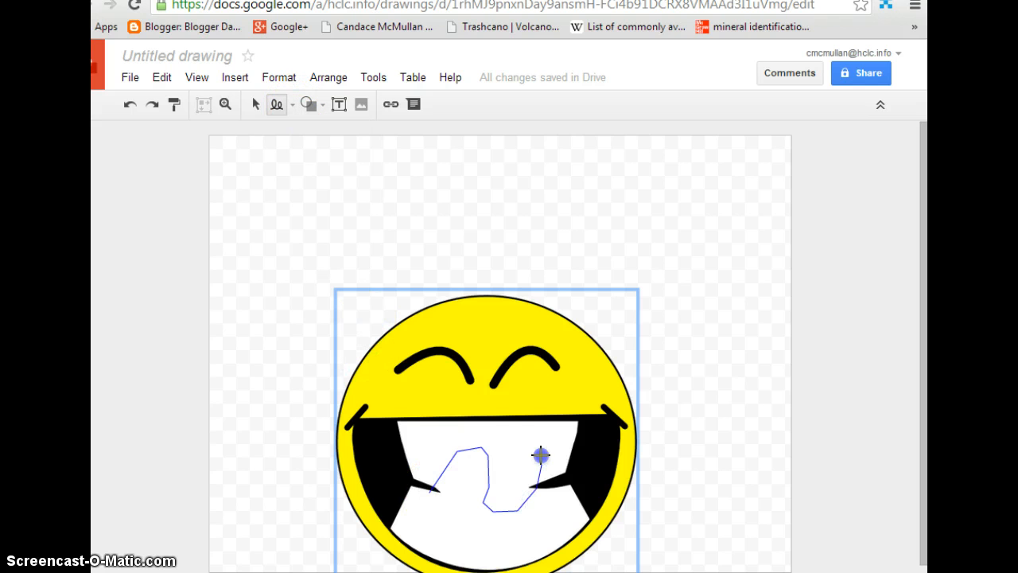
left_click_drag(512, 478, 509, 472)
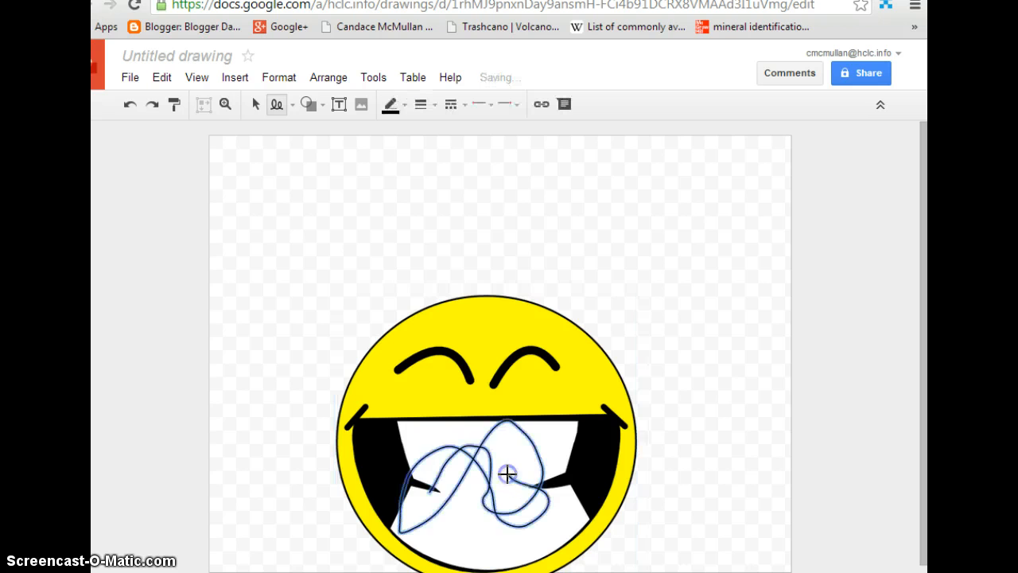
left_click(128, 105)
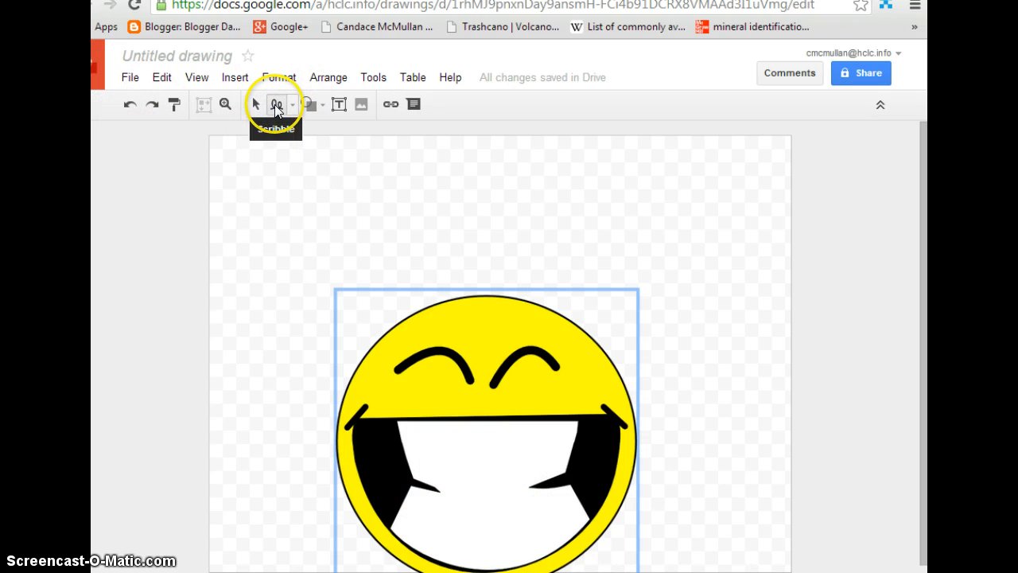
Scribble a zigzag line across the smiley's teeth and give it a dark teal colour and a 12px weight.
left_click(276, 108)
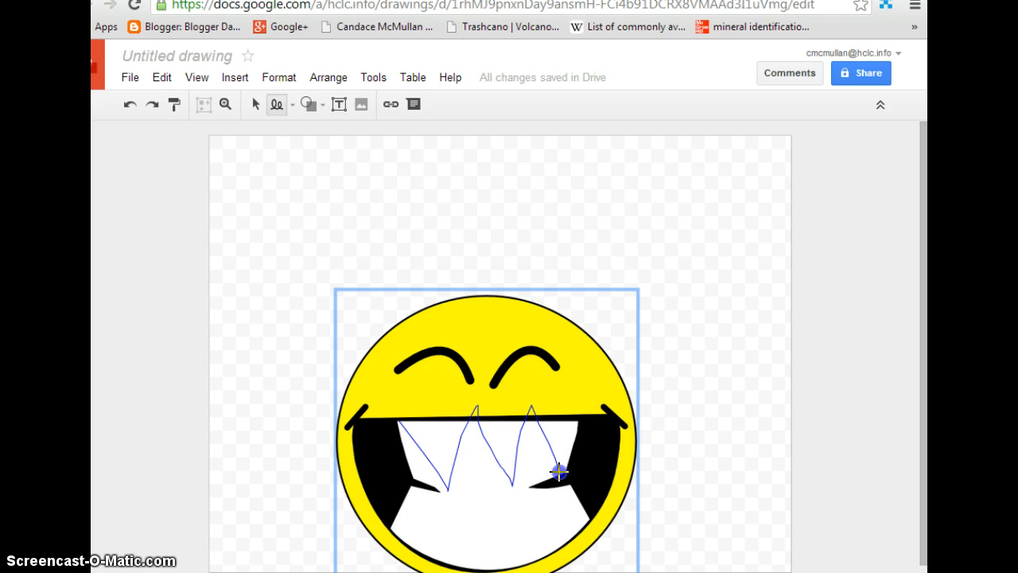
left_click_drag(559, 472, 557, 471)
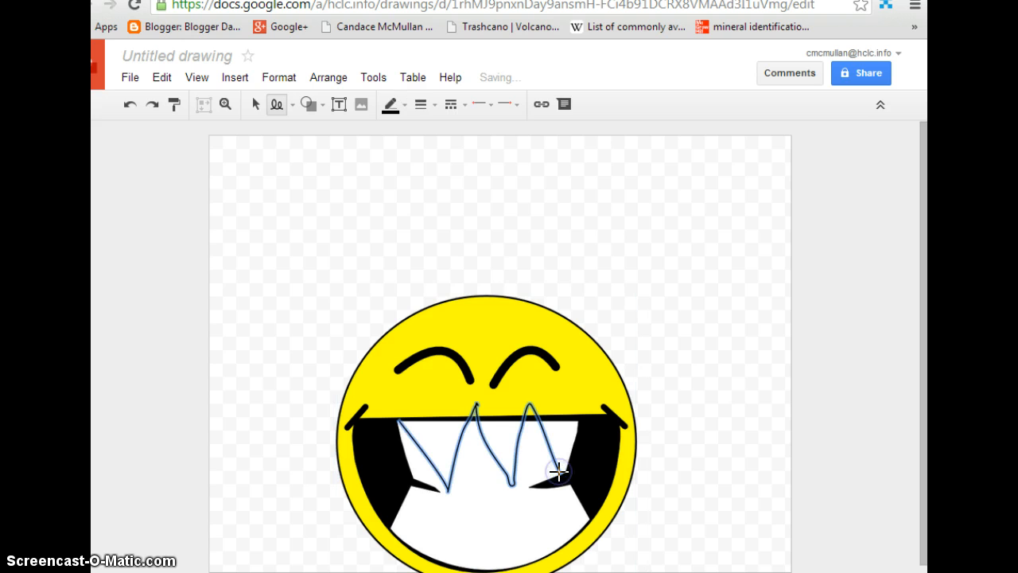
left_click(401, 111)
left_click(472, 266)
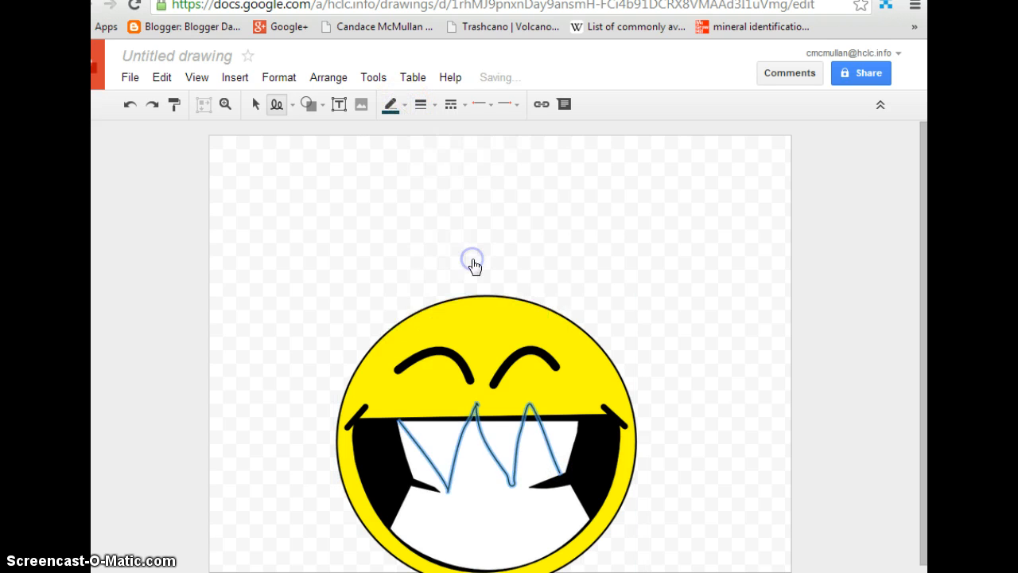
left_click(429, 107)
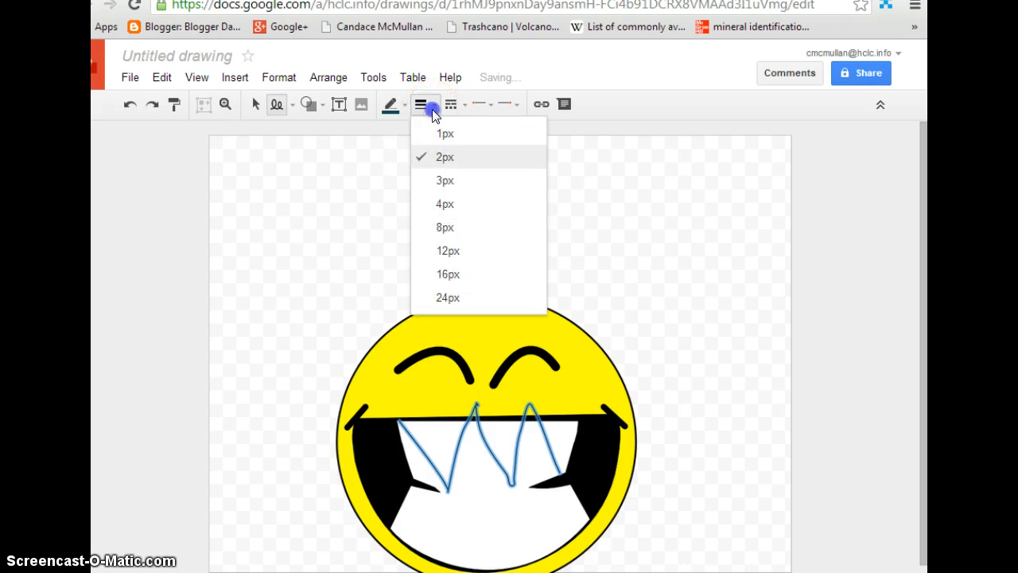
left_click(458, 254)
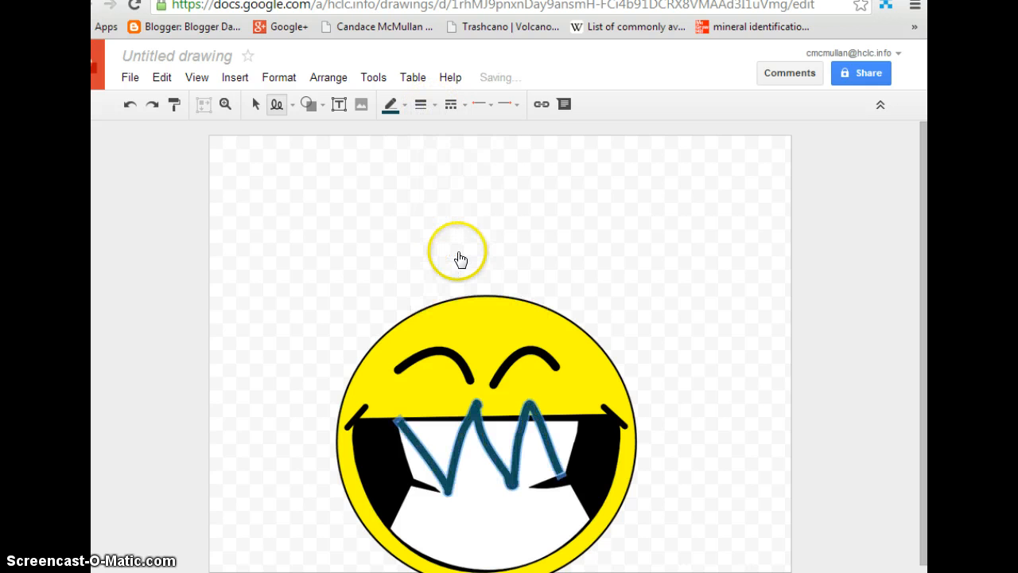
Make the zigzag line dotted and add a solid arrowhead at its start, undoing any extra scribble.
left_click(454, 108)
left_click(481, 158)
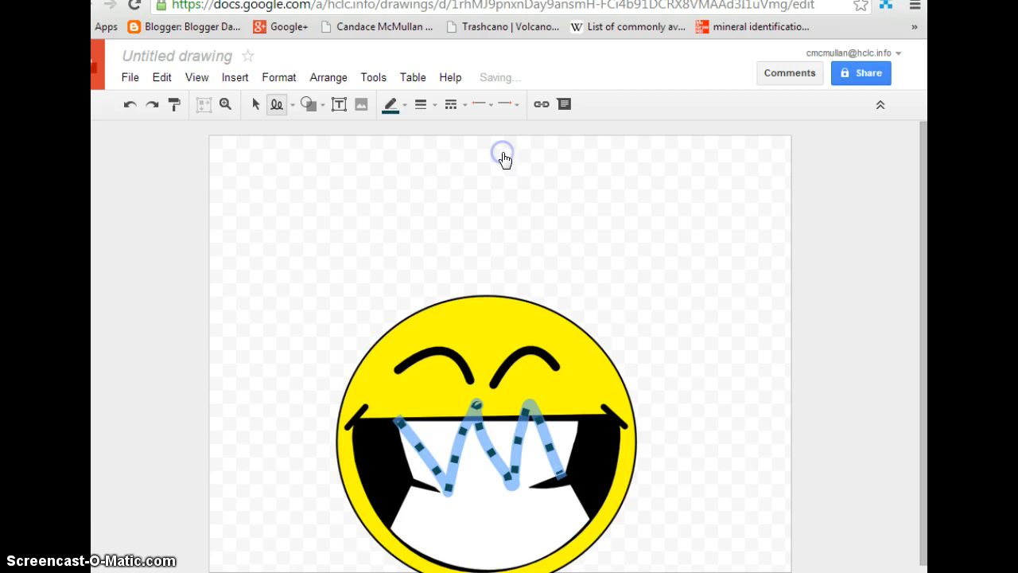
left_click(421, 104)
left_click(452, 106)
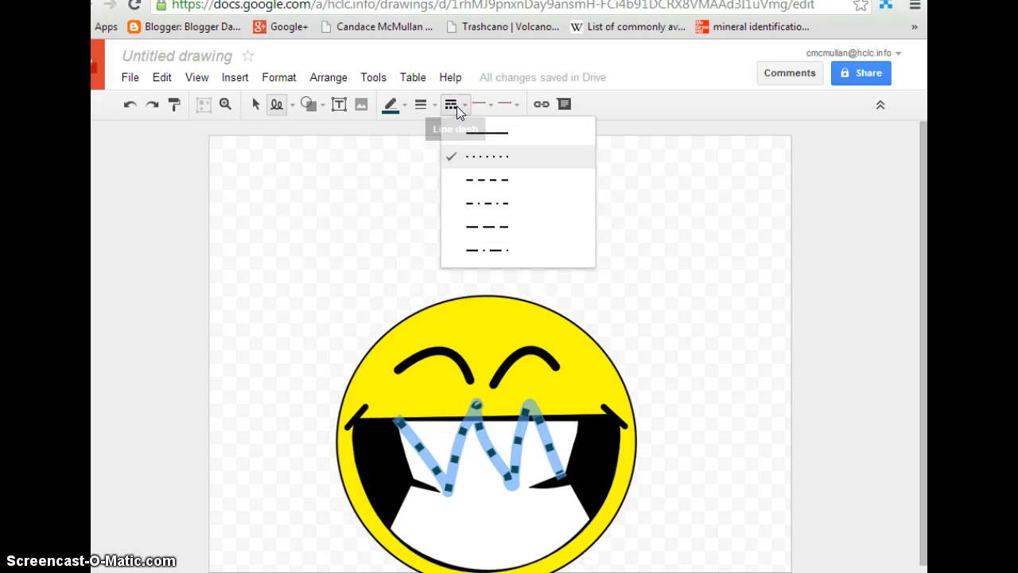
left_click(478, 104)
left_click(505, 184)
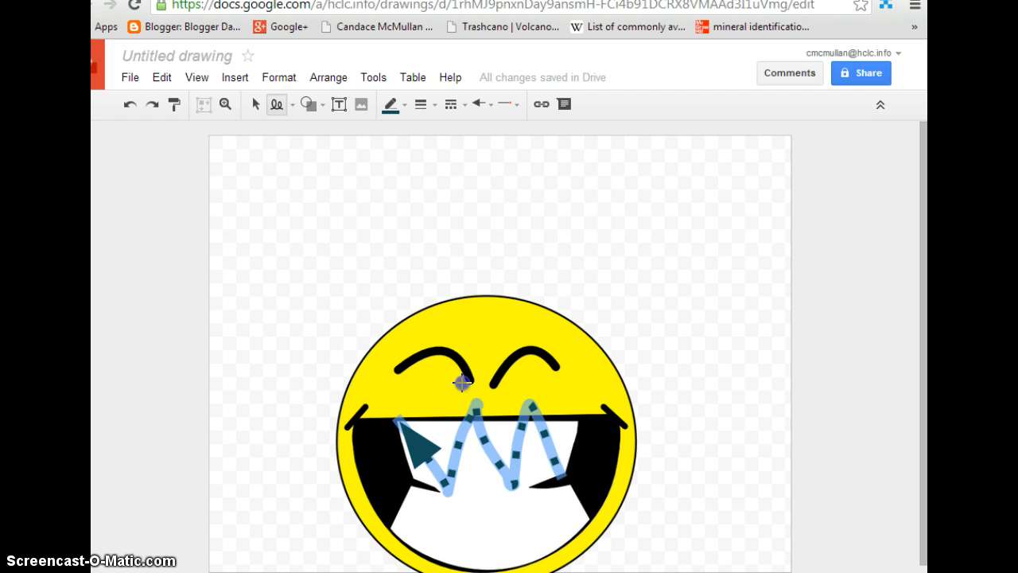
mouse_move(462, 383)
left_mouse_down()
mouse_move(295, 385)
mouse_move(447, 367)
mouse_move(447, 413)
left_mouse_up()
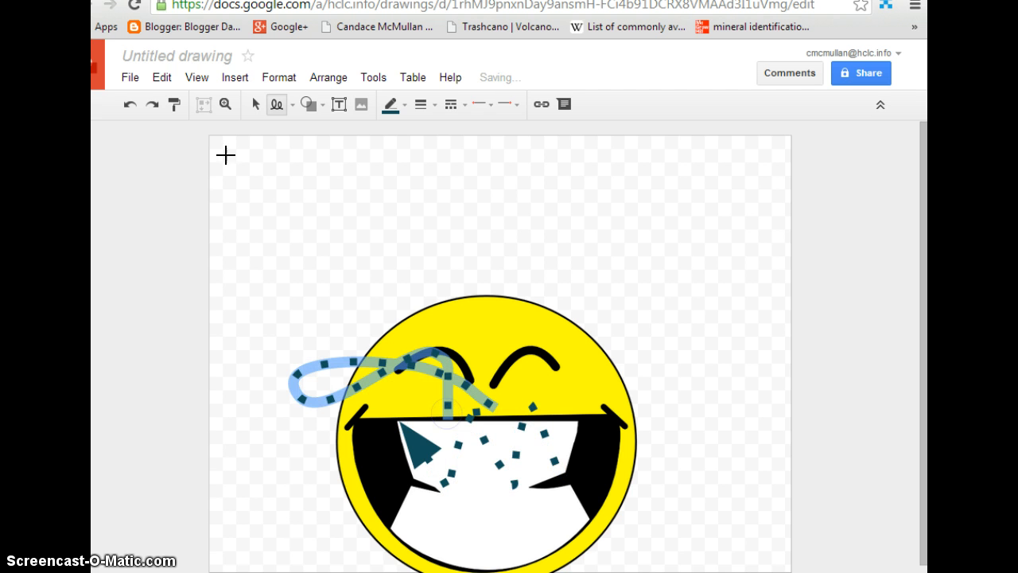
left_click(130, 104)
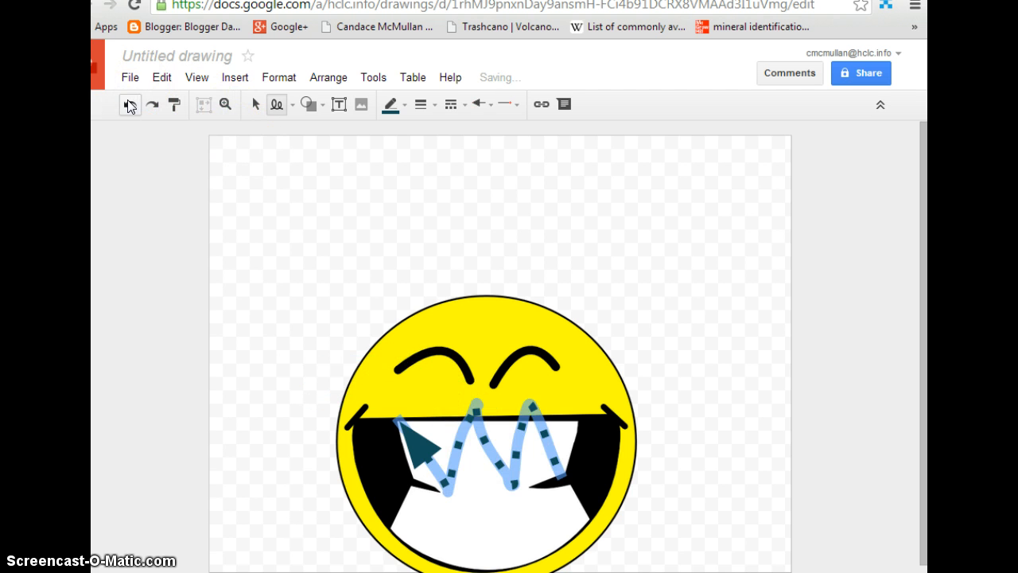
Draw a cloud callout as a thought bubble above and to the right of the smiley.
left_click(309, 105)
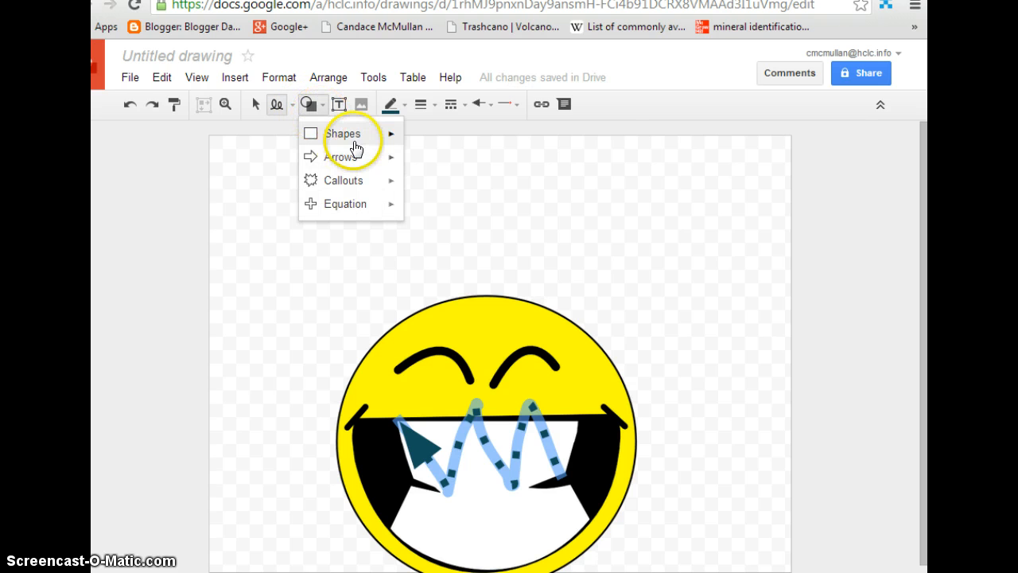
mouse_move(359, 181)
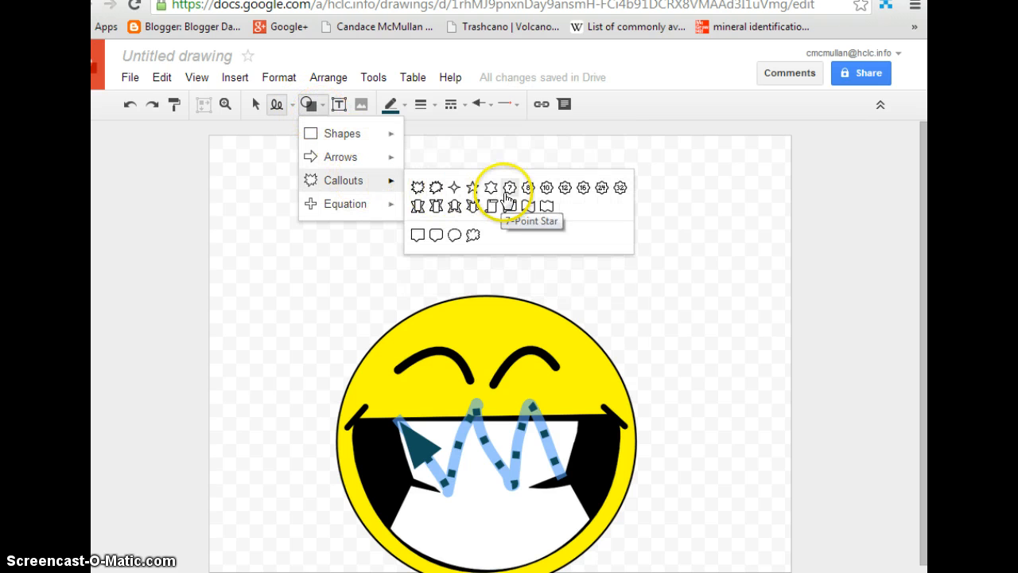
left_click(459, 237)
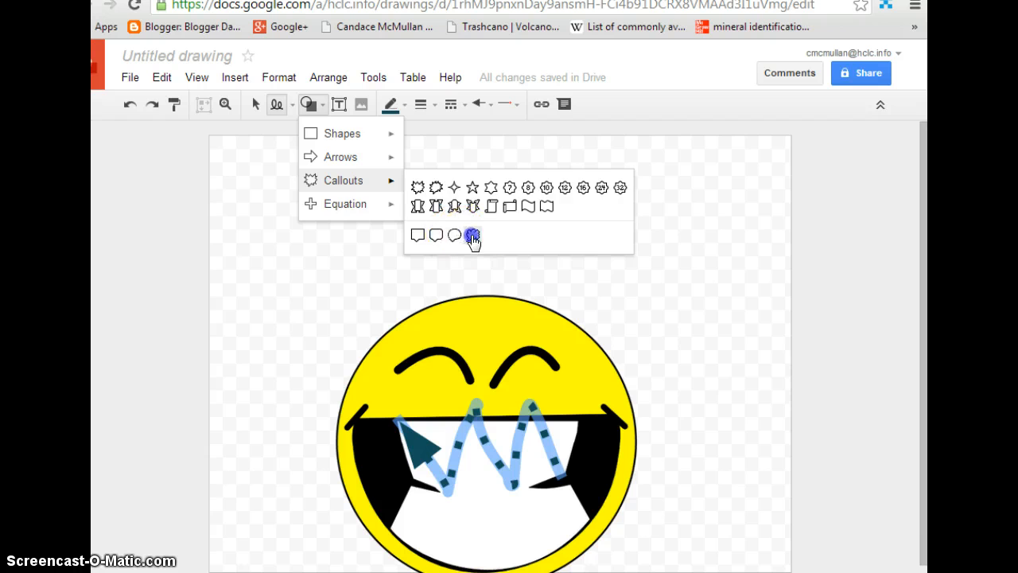
left_click_drag(568, 298, 754, 179)
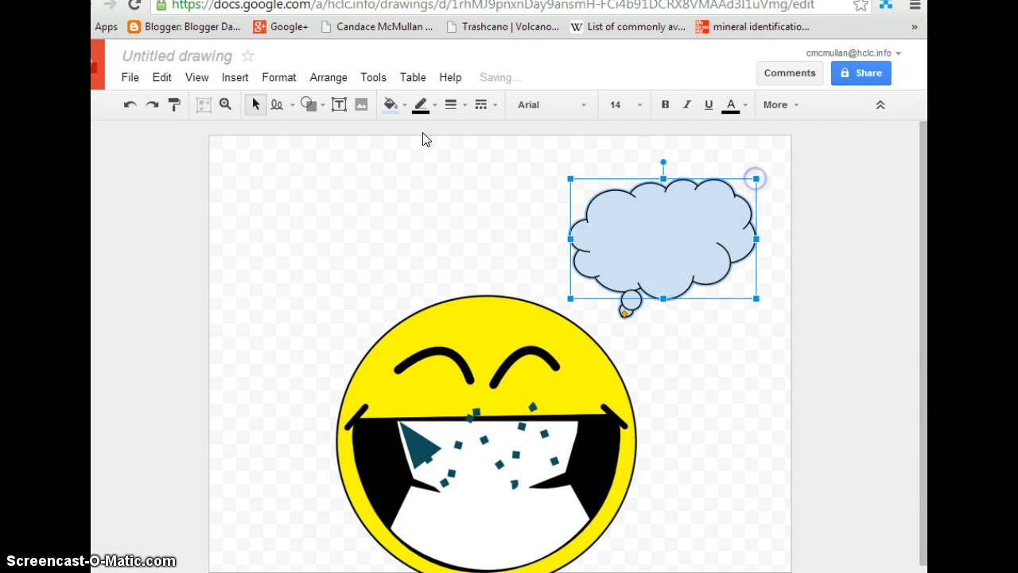
Add a text box reading "Hello!" inside the cloud callout and fill it with cyan.
left_click(339, 104)
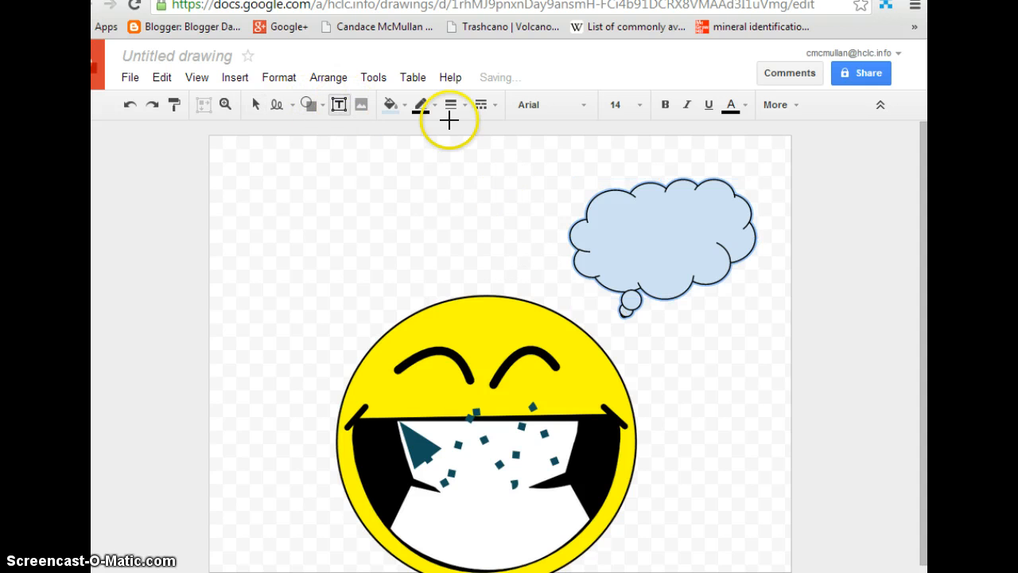
left_click_drag(611, 209, 714, 271)
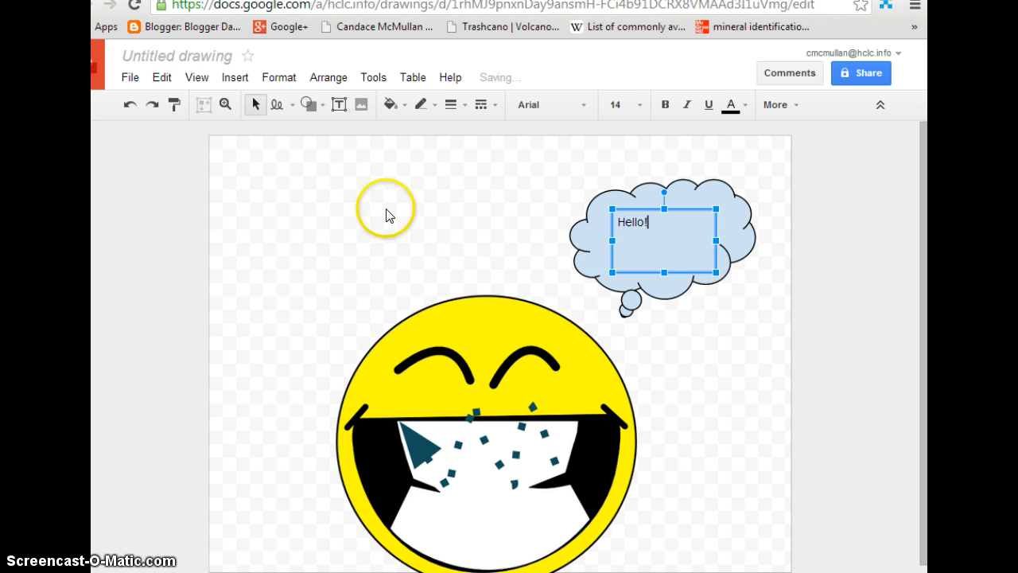
left_click(390, 104)
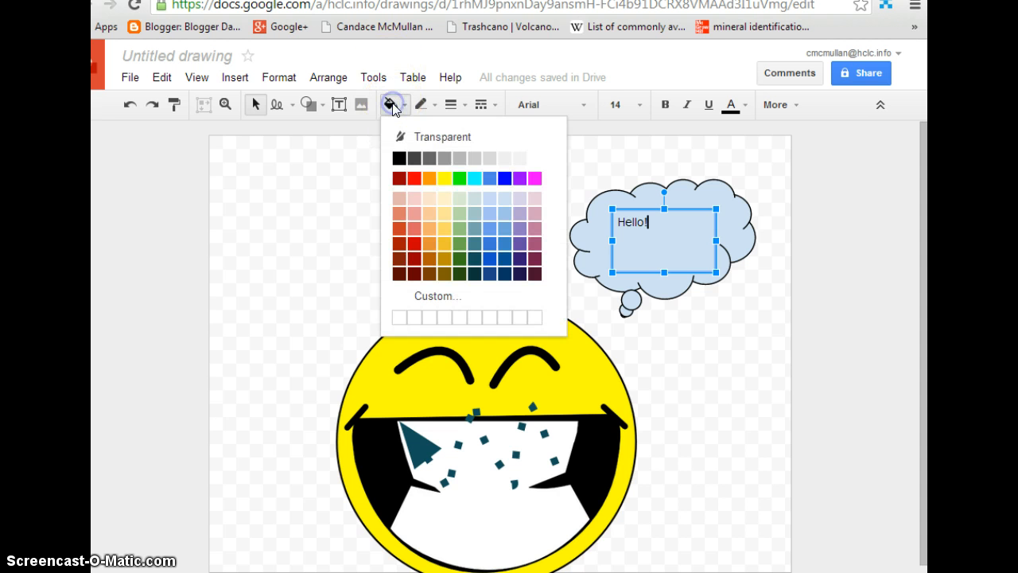
left_click(474, 178)
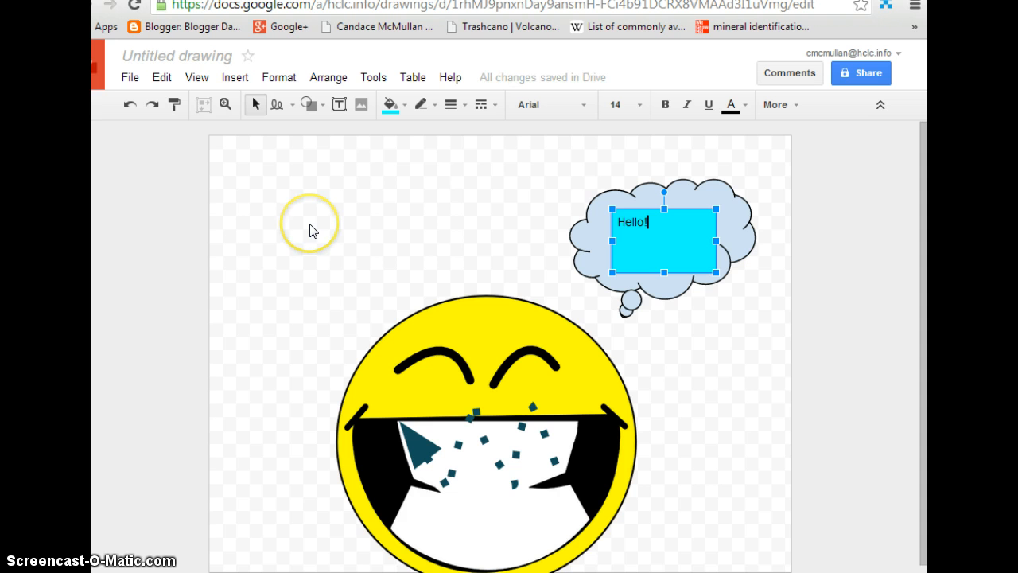
Draw a horizontal arrow pointing right in the empty area above the smiley and set its line weight to 24px.
left_click(292, 105)
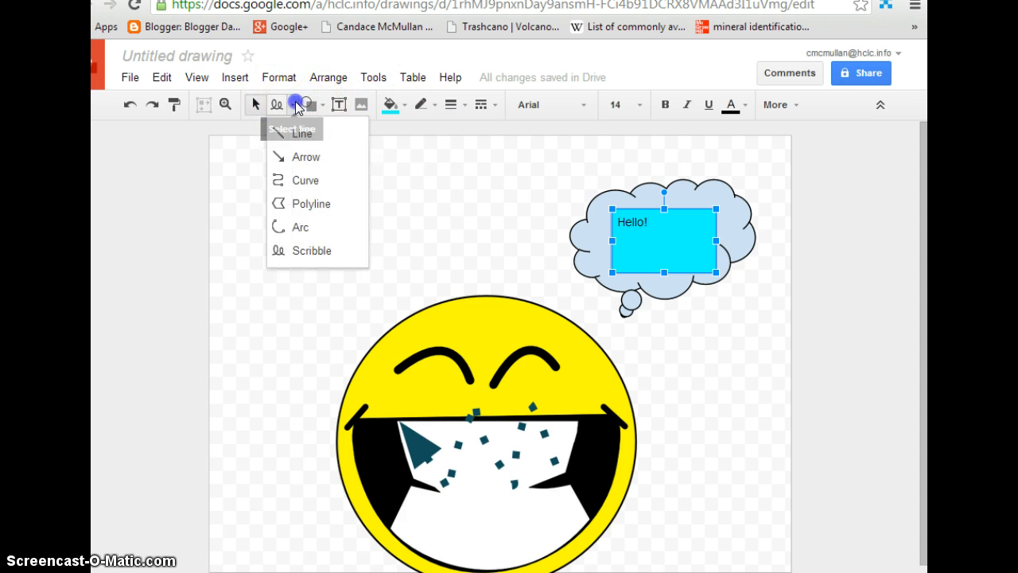
left_click(303, 157)
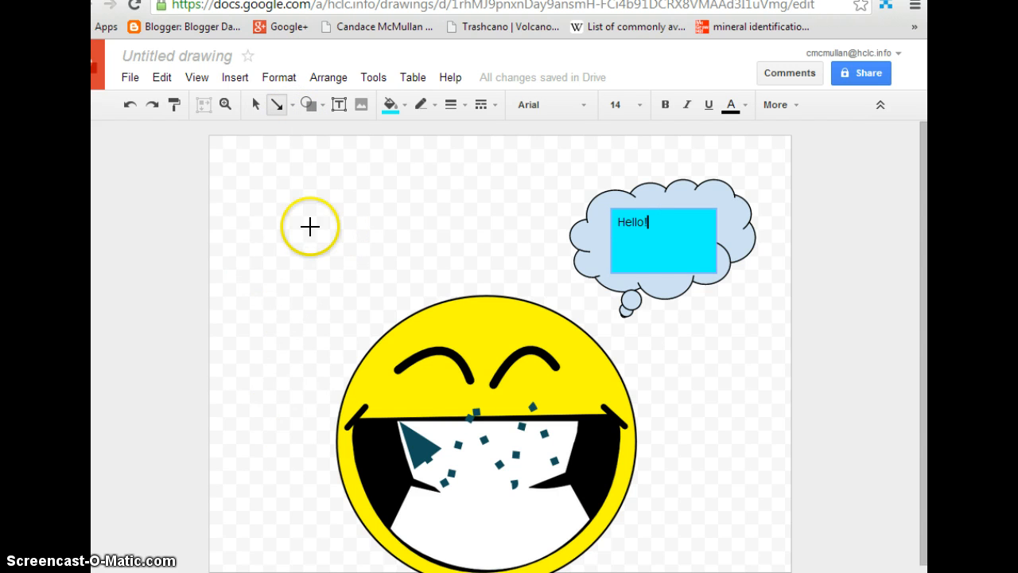
mouse_move(286, 224)
left_mouse_down()
mouse_move(341, 234)
mouse_move(448, 197)
mouse_move(451, 223)
left_mouse_up()
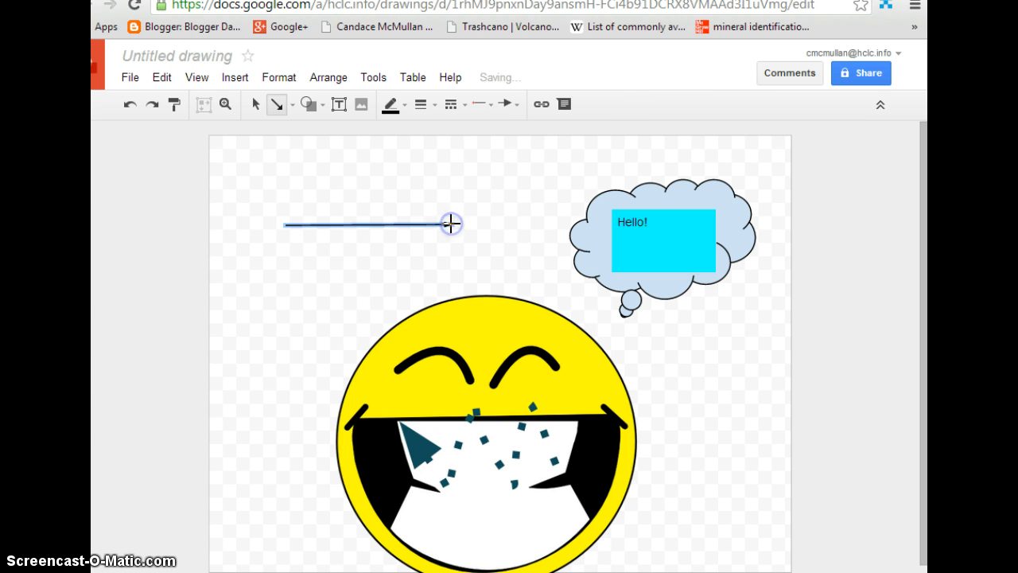
left_click(424, 106)
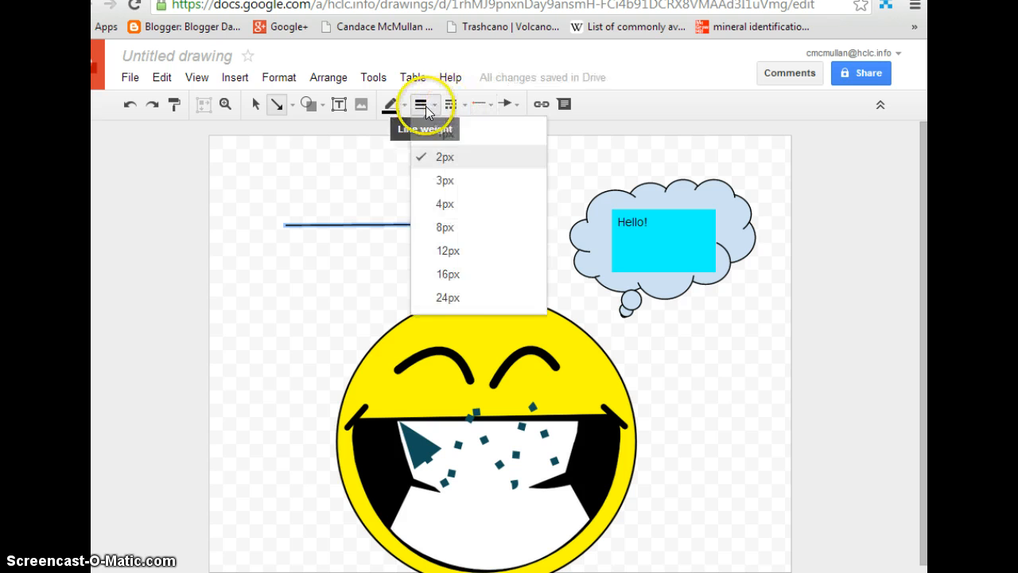
left_click(459, 299)
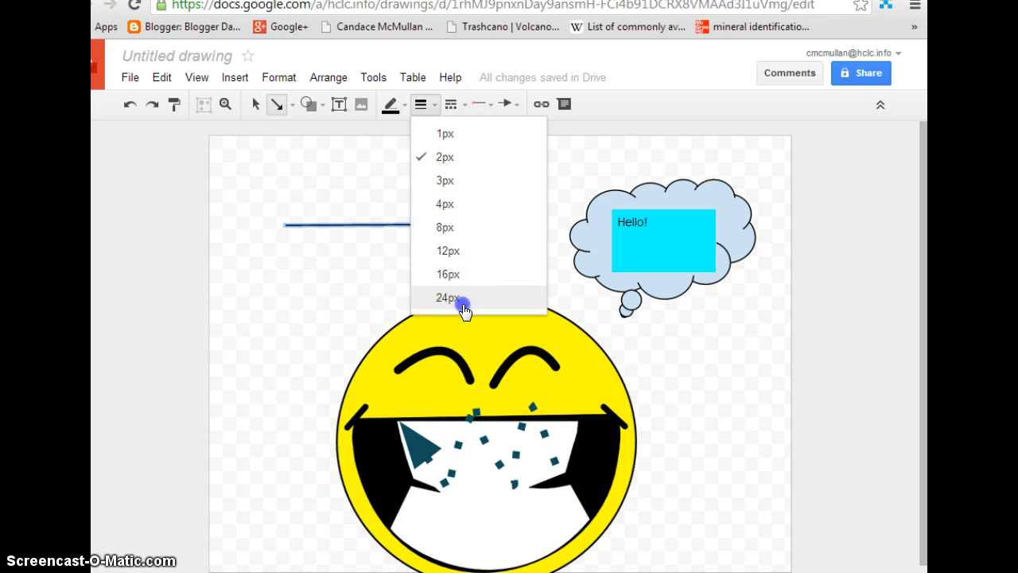
Add a small text box on the head of the thick black arrow and set its text colour to red.
left_click(338, 104)
left_click_drag(362, 211, 404, 233)
left_click(397, 222)
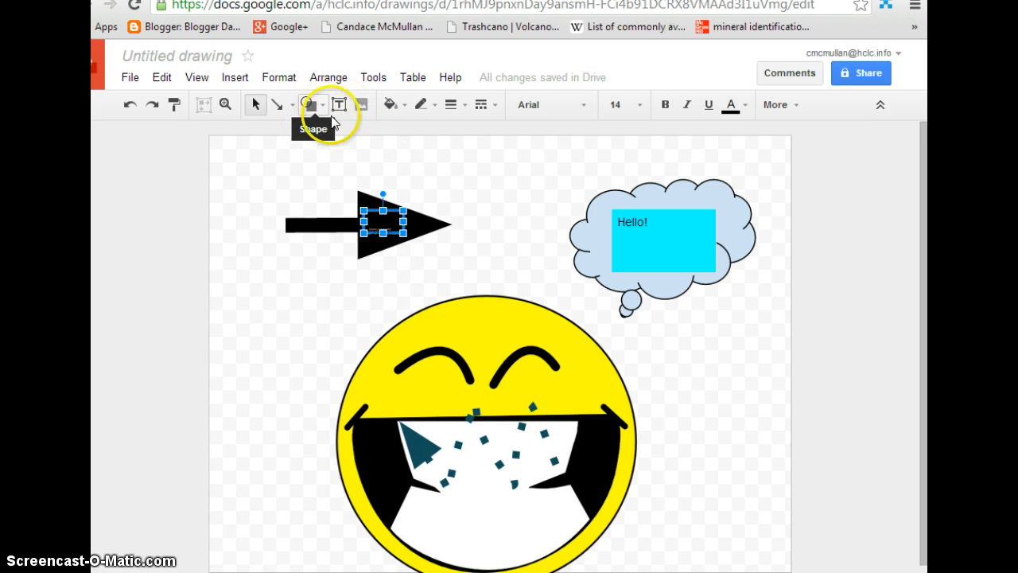
left_click(746, 106)
left_click(754, 187)
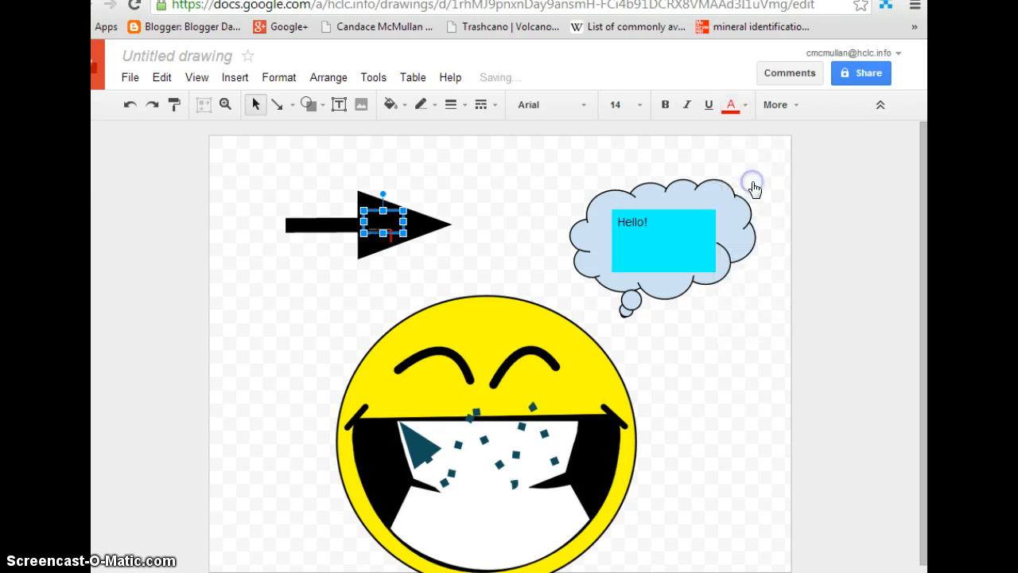
Set the font size of the text box on the arrowhead to 6 and its font to Comic Sans.
left_click(640, 104)
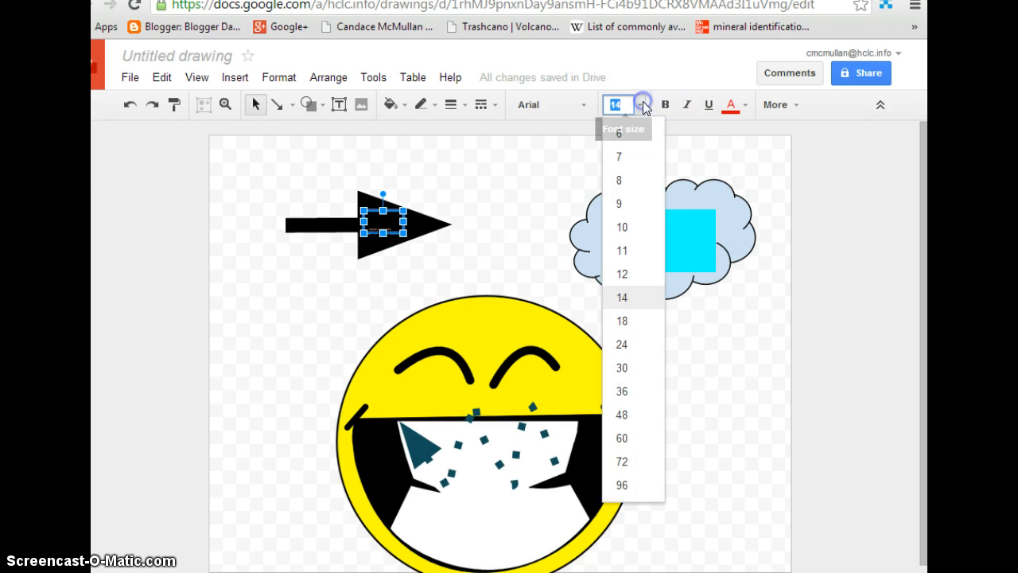
left_click(627, 142)
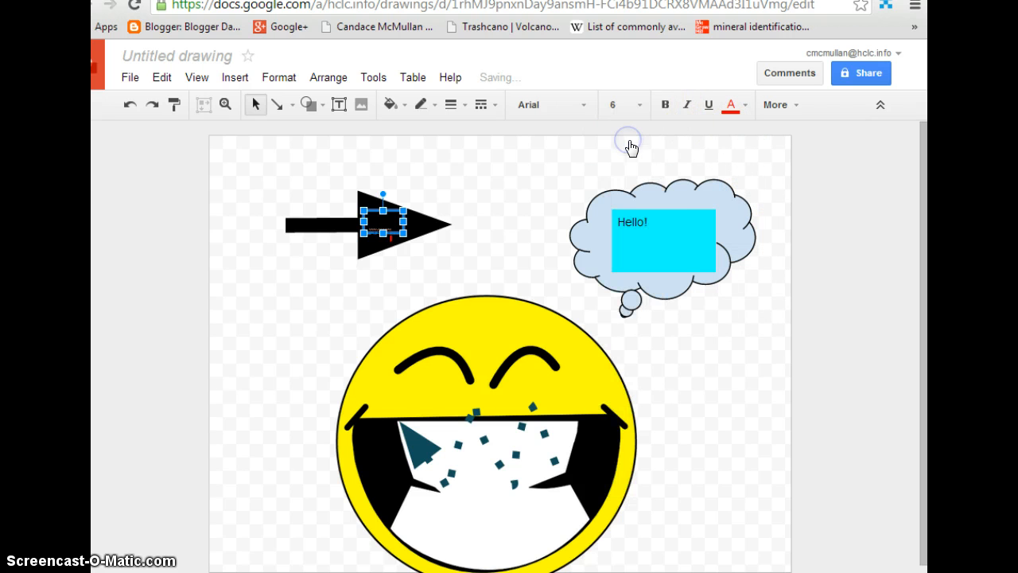
left_click(586, 106)
left_click(573, 158)
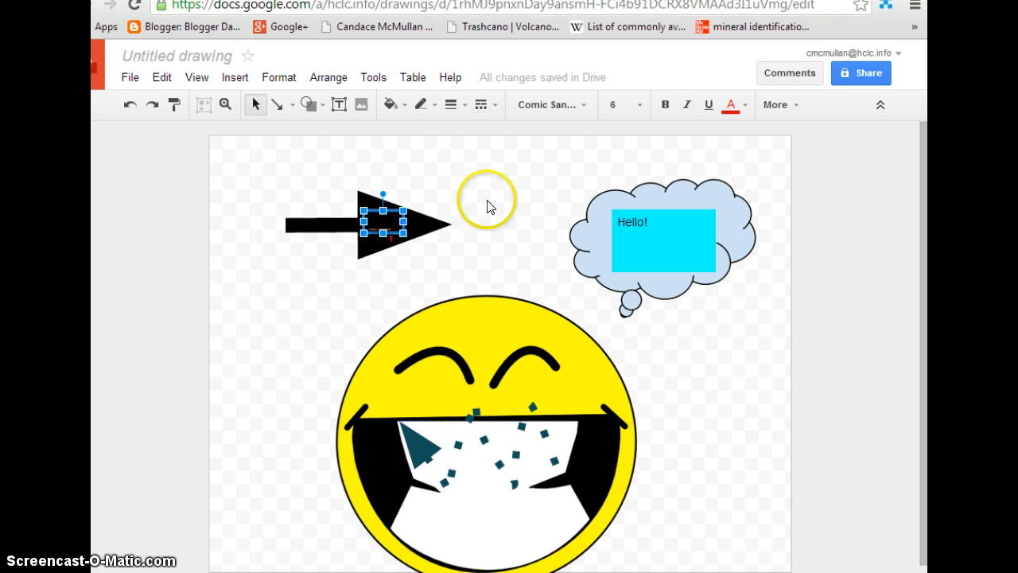
Rename the untitled drawing with the two collaborators' names in possessive form followed by "Turkey".
left_click(187, 64)
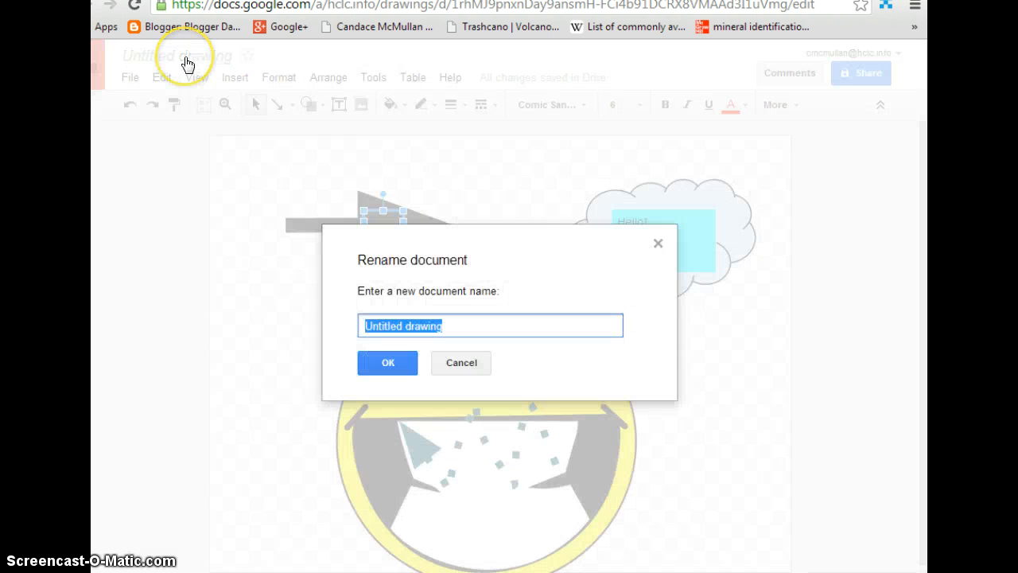
type("Mrs. Mc and Mrs. Taylor's Turke")
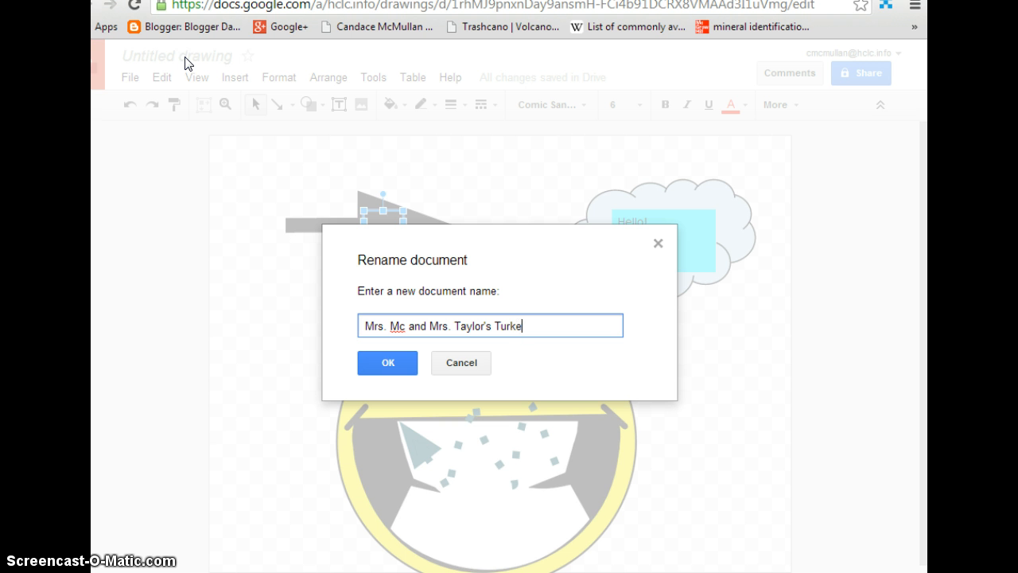
left_click(372, 355)
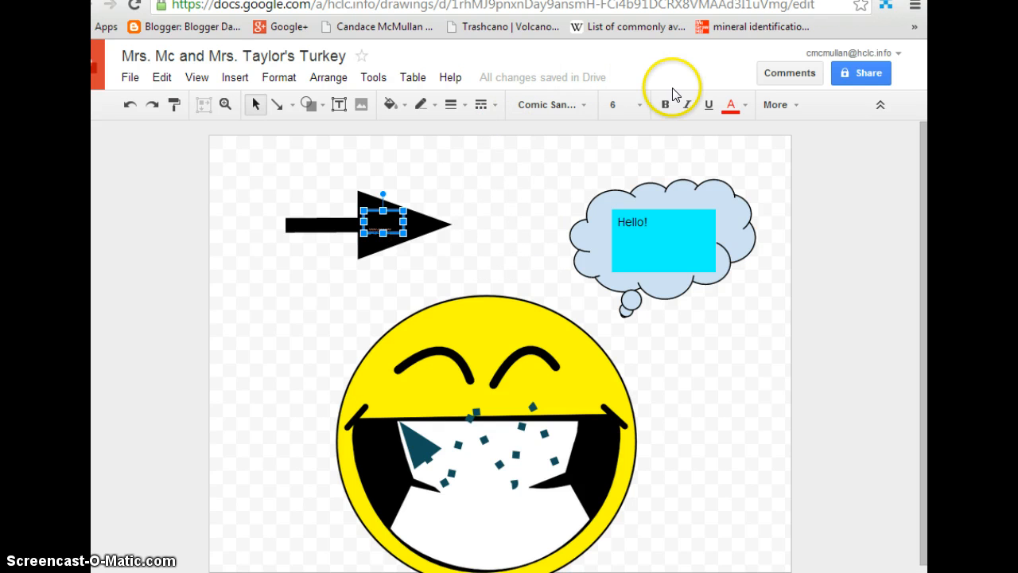
Enter a collaborator as an invitee in the drawing's sharing settings, discard the invitation and close the settings.
left_click(848, 75)
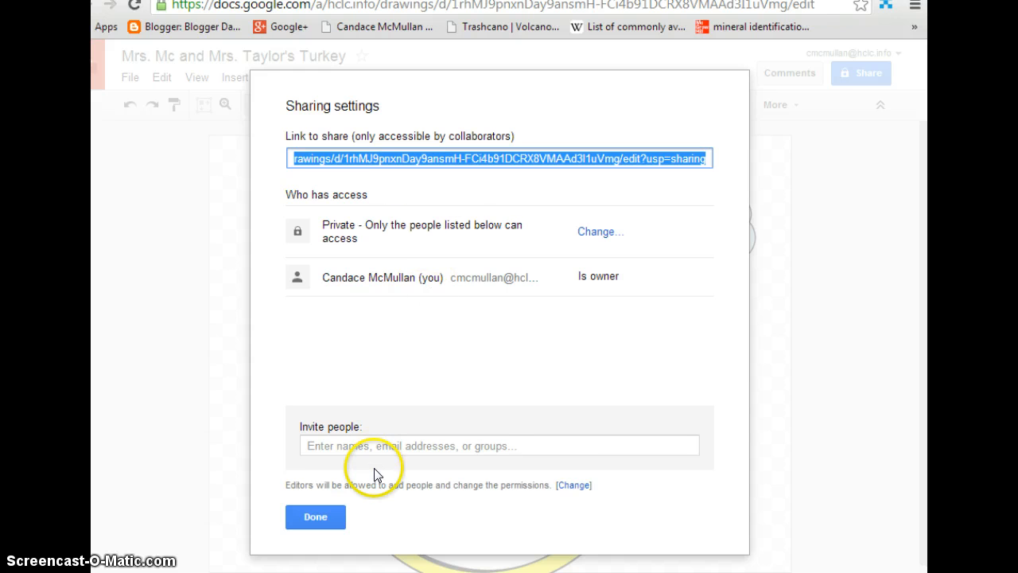
left_click(388, 447)
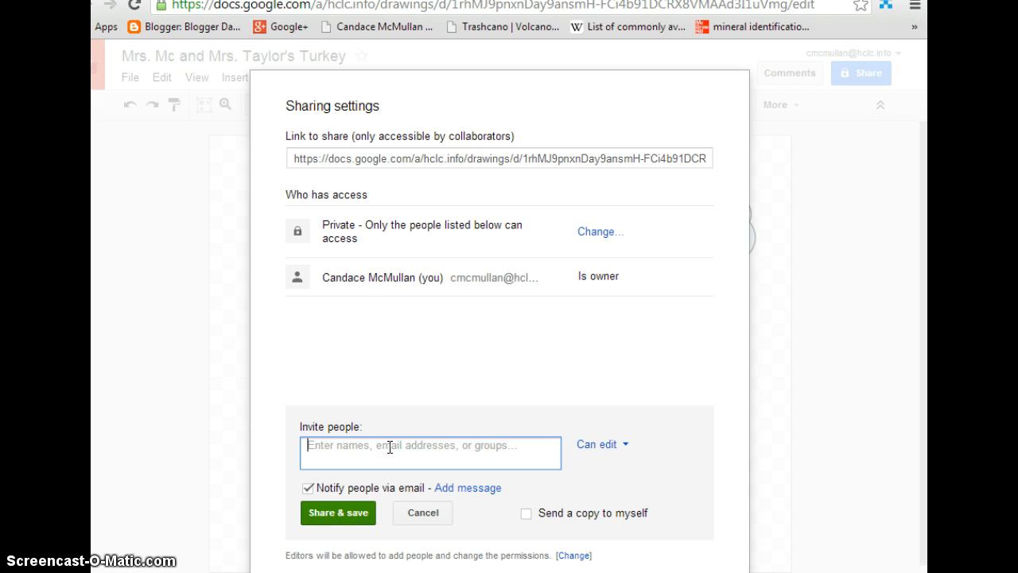
type("e")
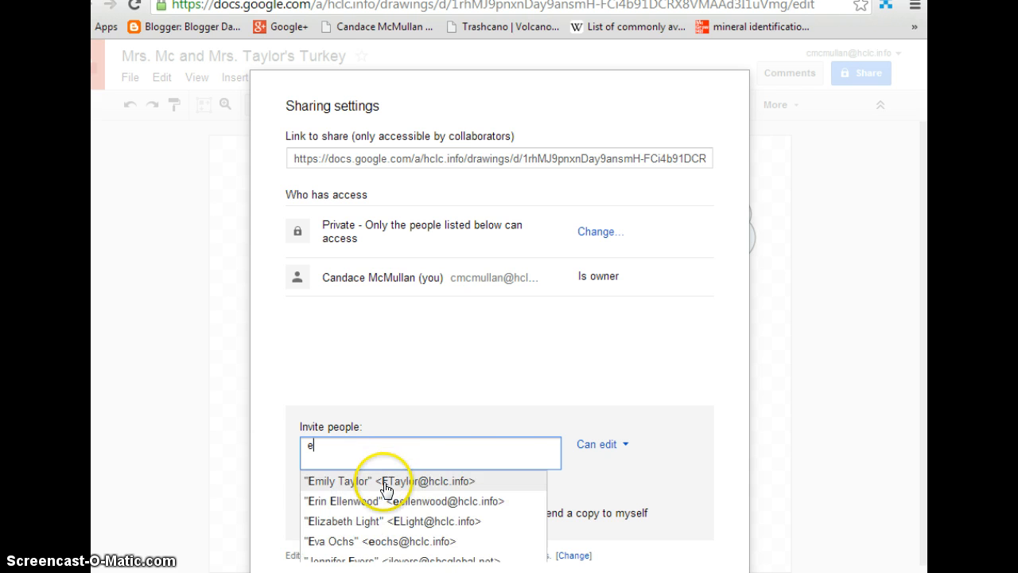
left_click(386, 481)
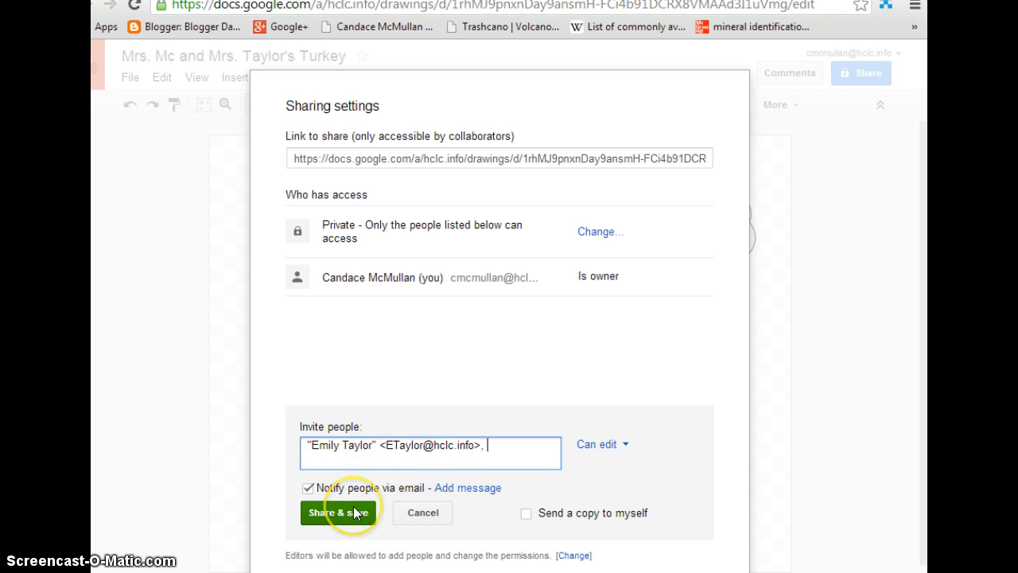
left_click(403, 514)
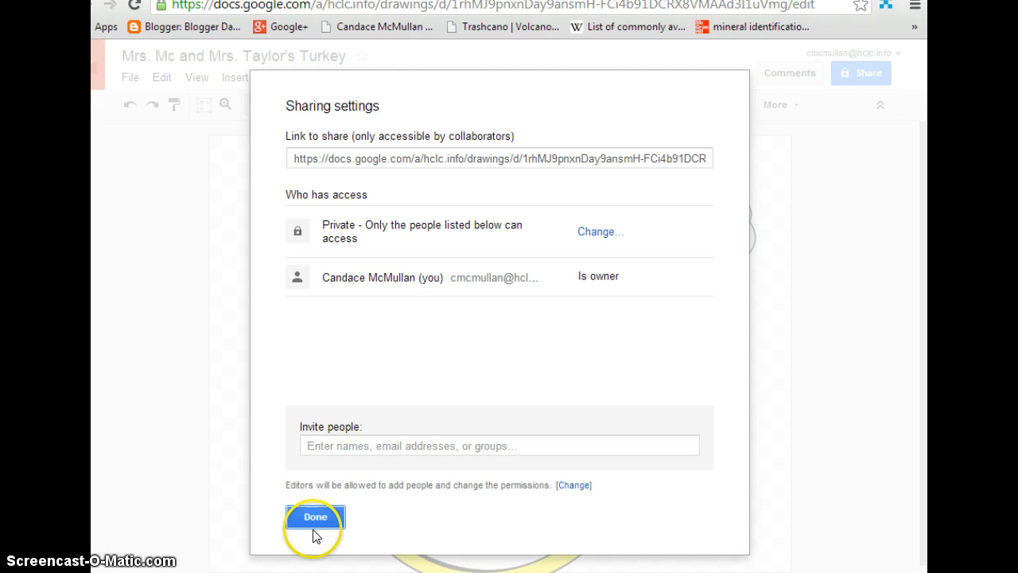
left_click(314, 525)
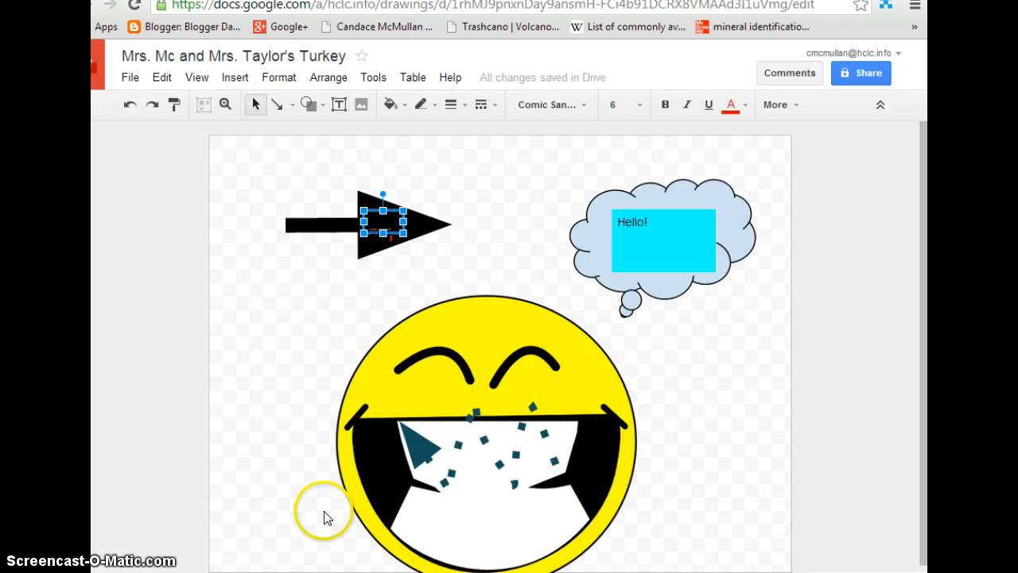
Start a comment reading "lsdkfjsldkjf" on the text box on the arrowhead and discard it.
left_click(799, 77)
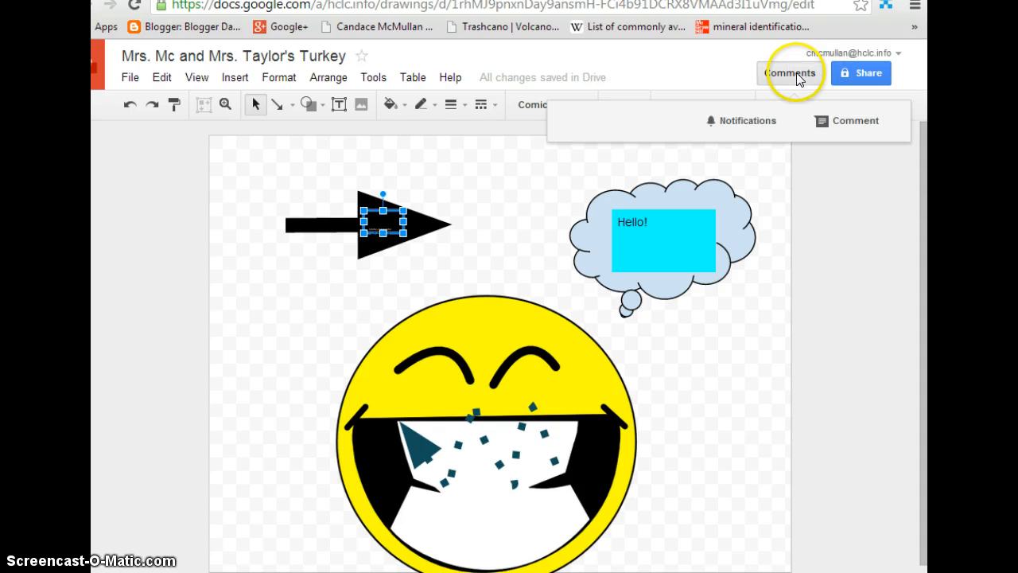
left_click(845, 120)
type("lsdkfjsldkjf")
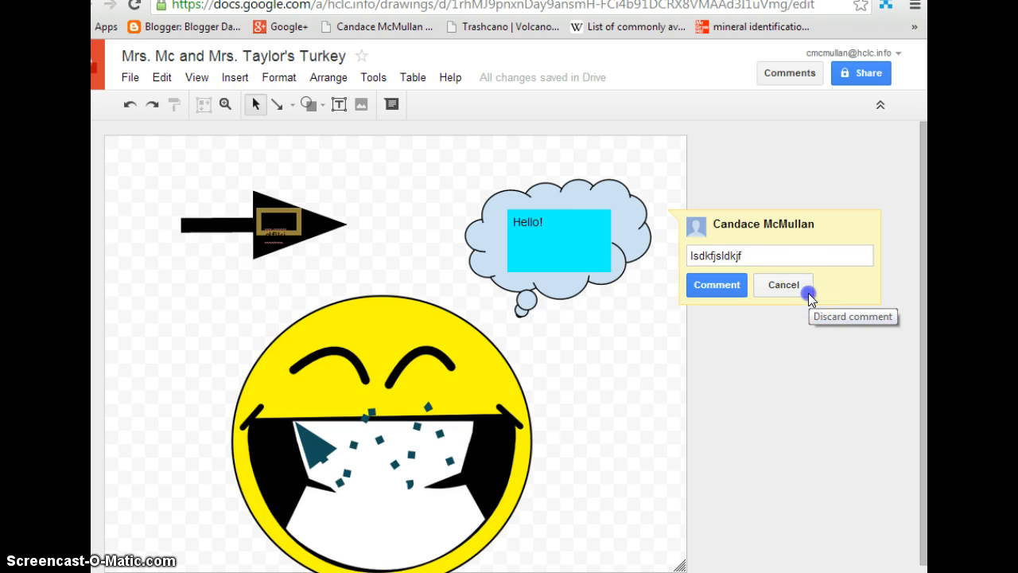
left_click(808, 292)
left_click(480, 221)
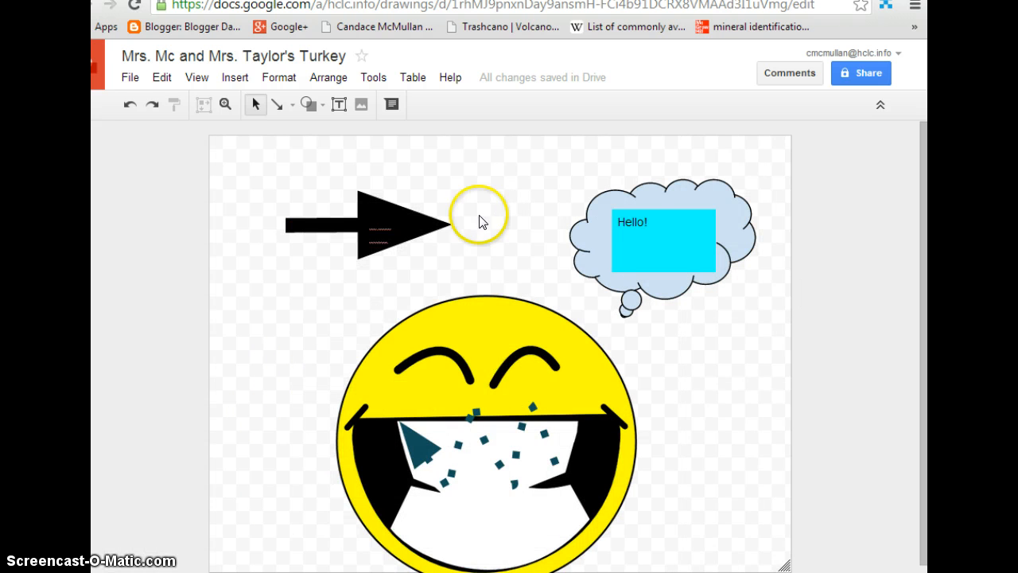